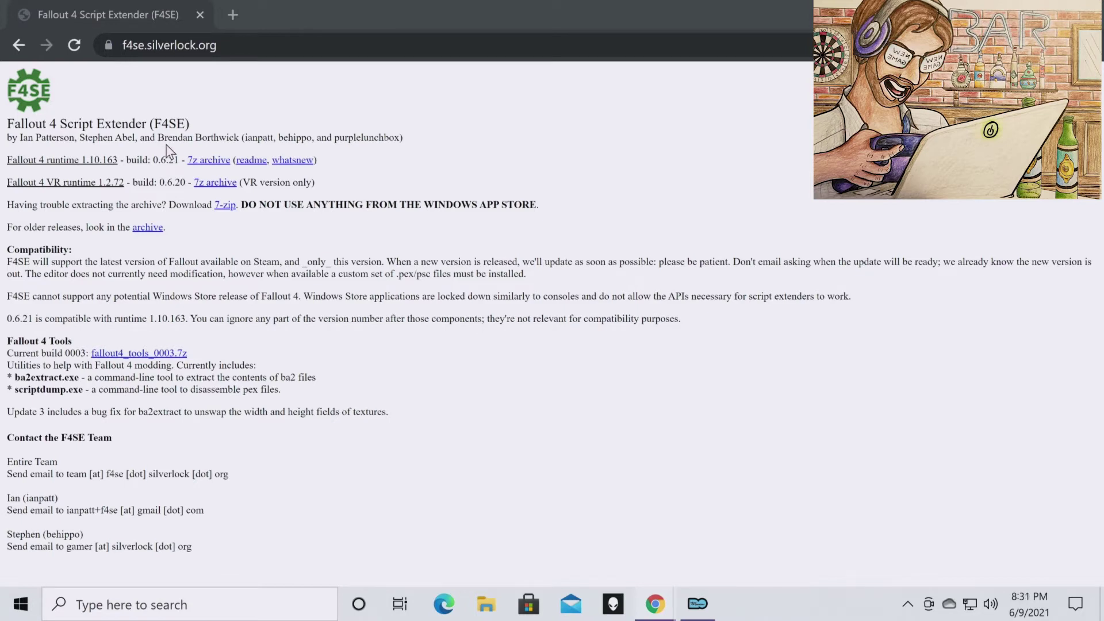
Download the 7z archive for Fallout 4 runtime 1.10.163 and show the downloaded file in its folder.
click(224, 165)
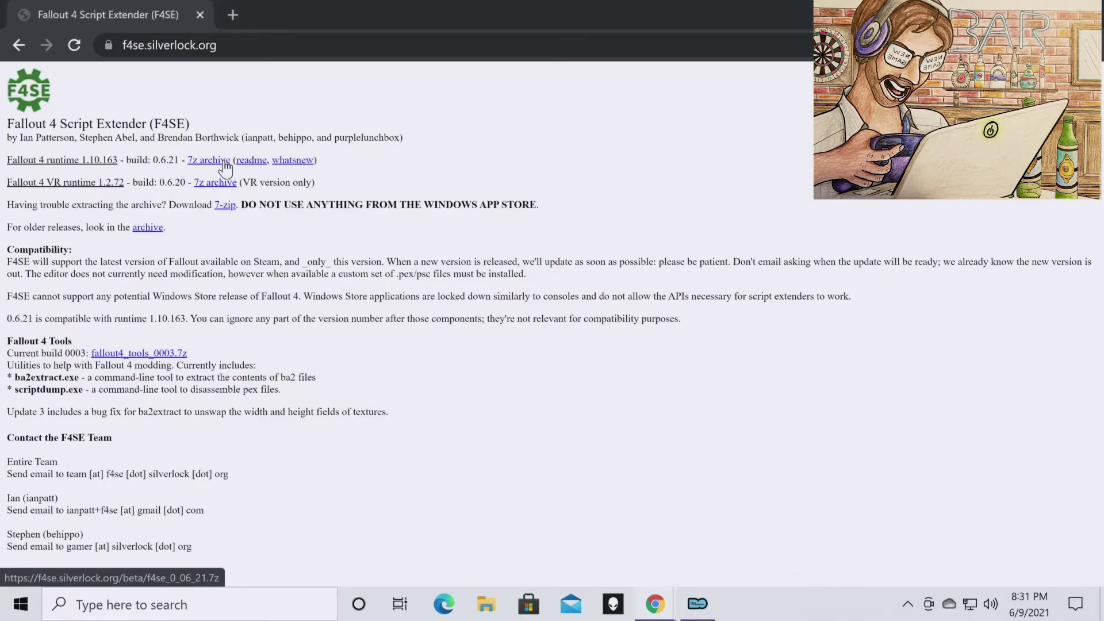
click(192, 557)
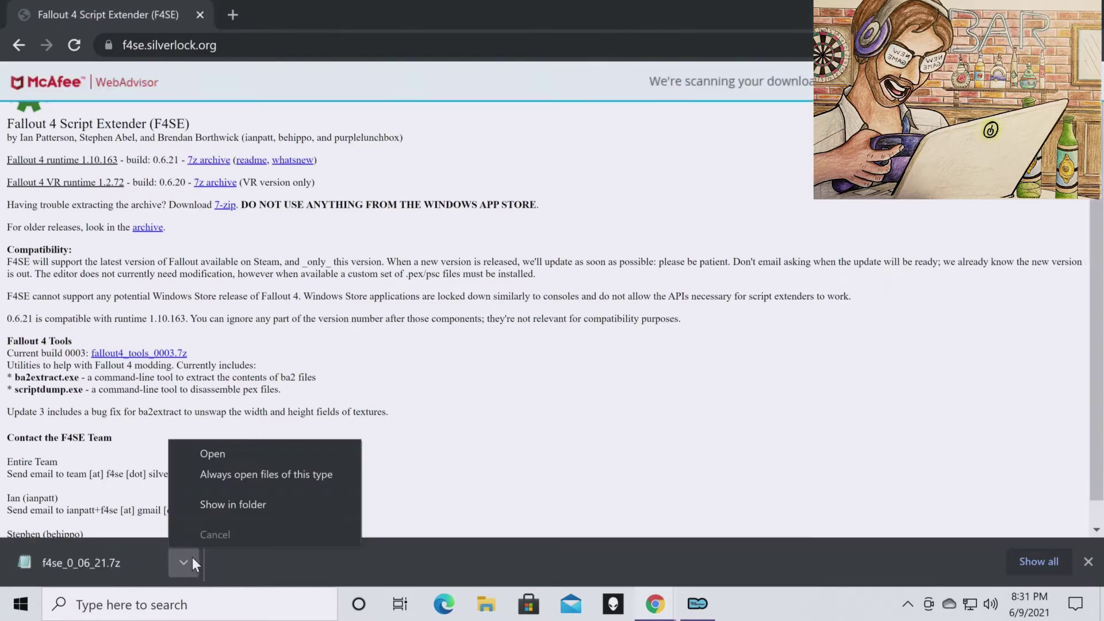
click(232, 502)
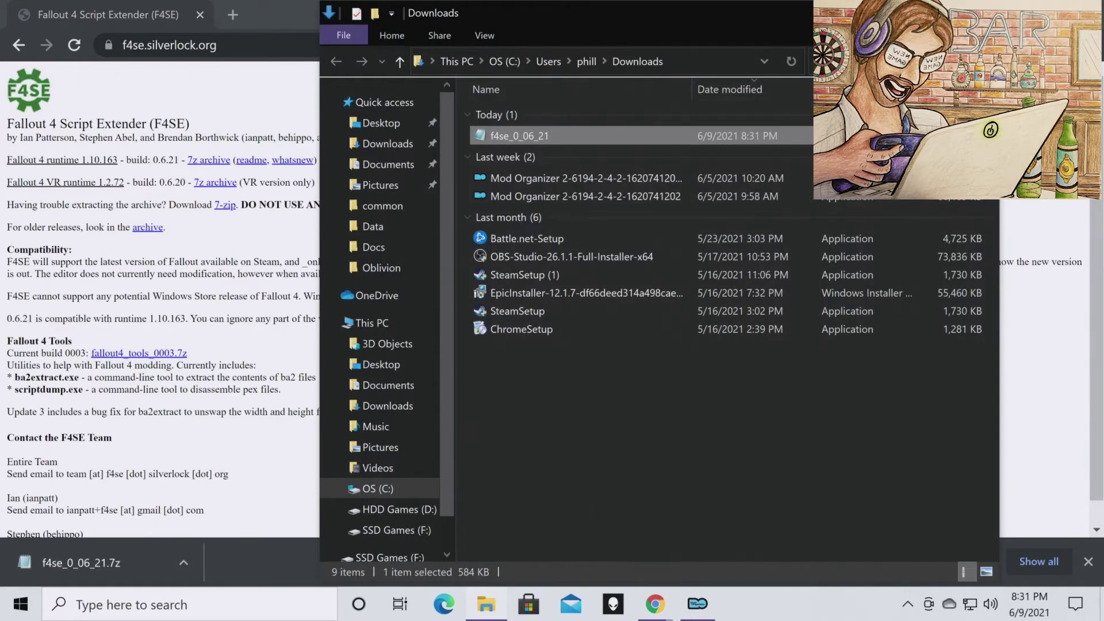
Clear the other windows off the desktop, move the f4se_0_06_21 archive into the FO4SE folder, and close the Downloads window.
key(super+Home)
drag(836, 15, 679, 36)
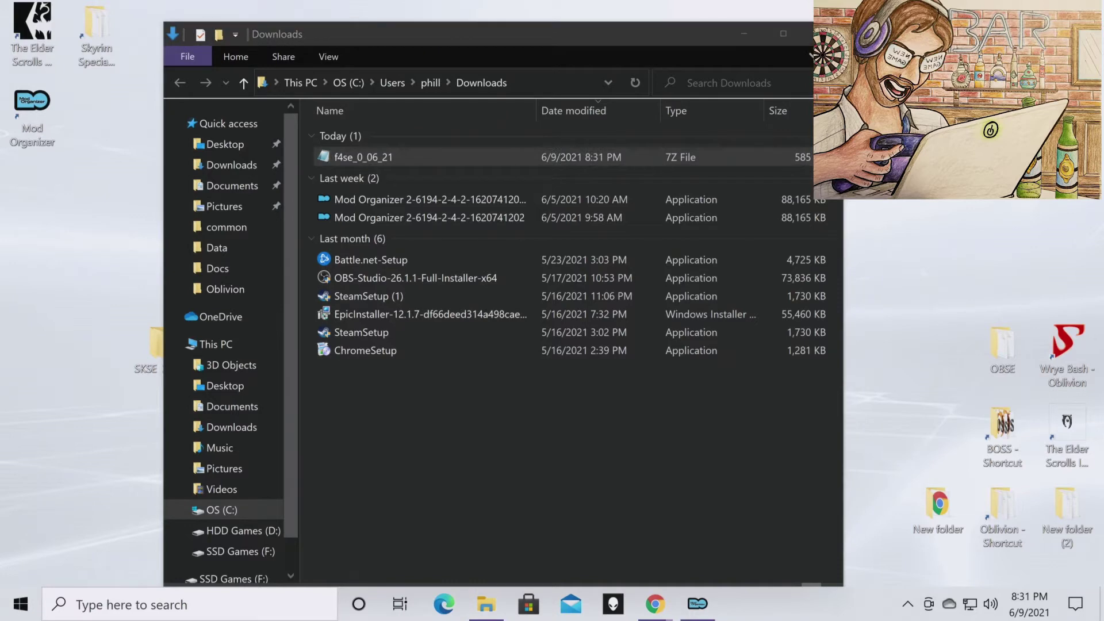
click(485, 157)
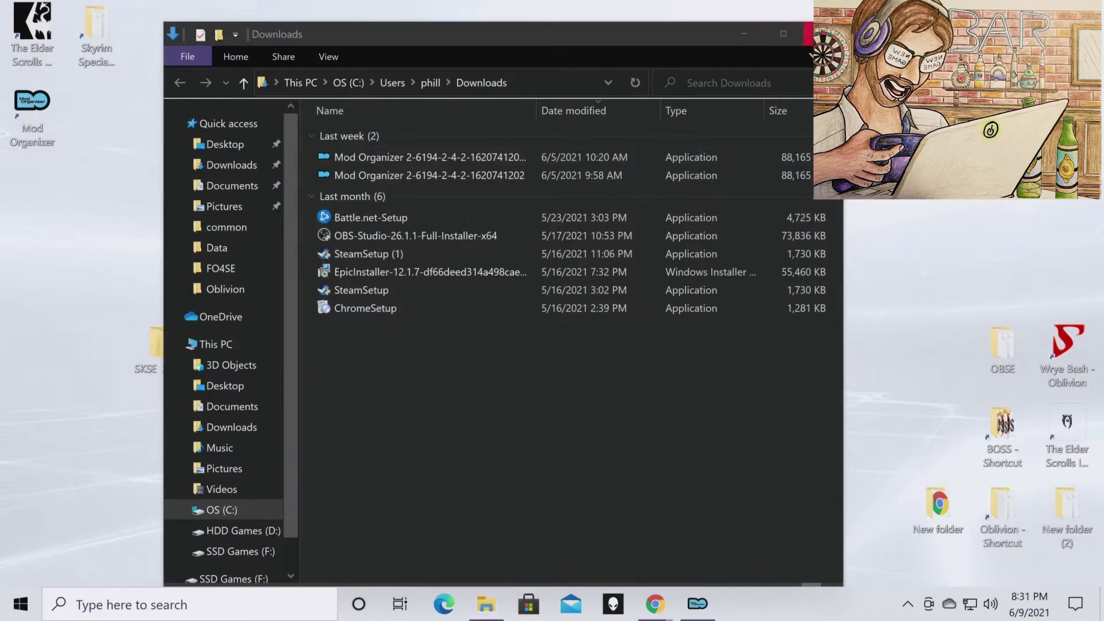
click(829, 34)
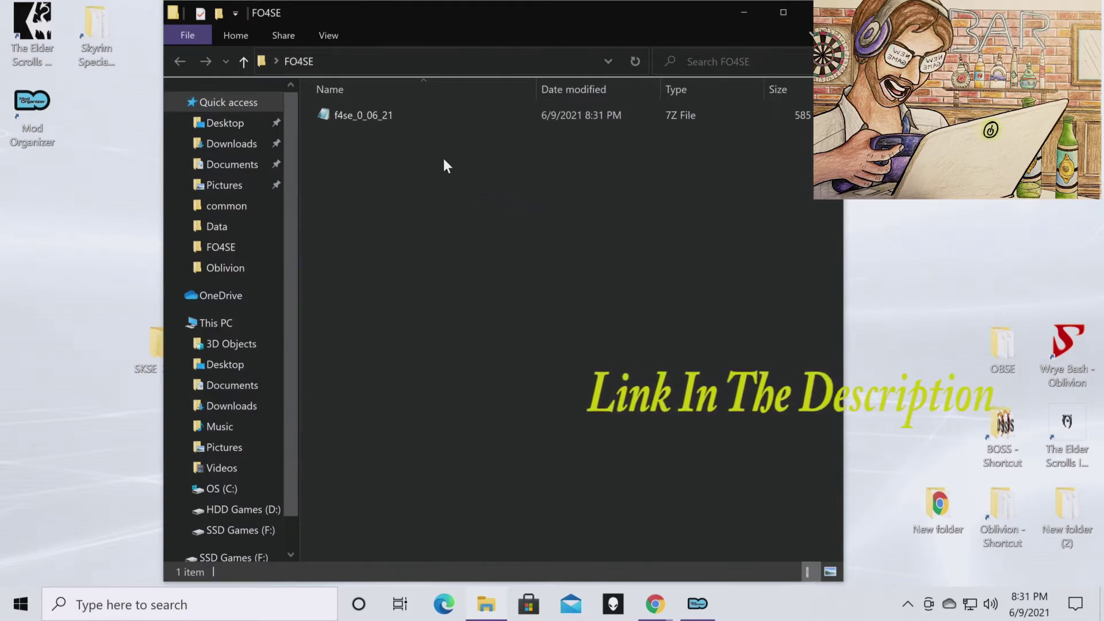
Extract the f4se_0_06_21 archive with 7-Zip directly into the FO4SE folder.
right_click(385, 116)
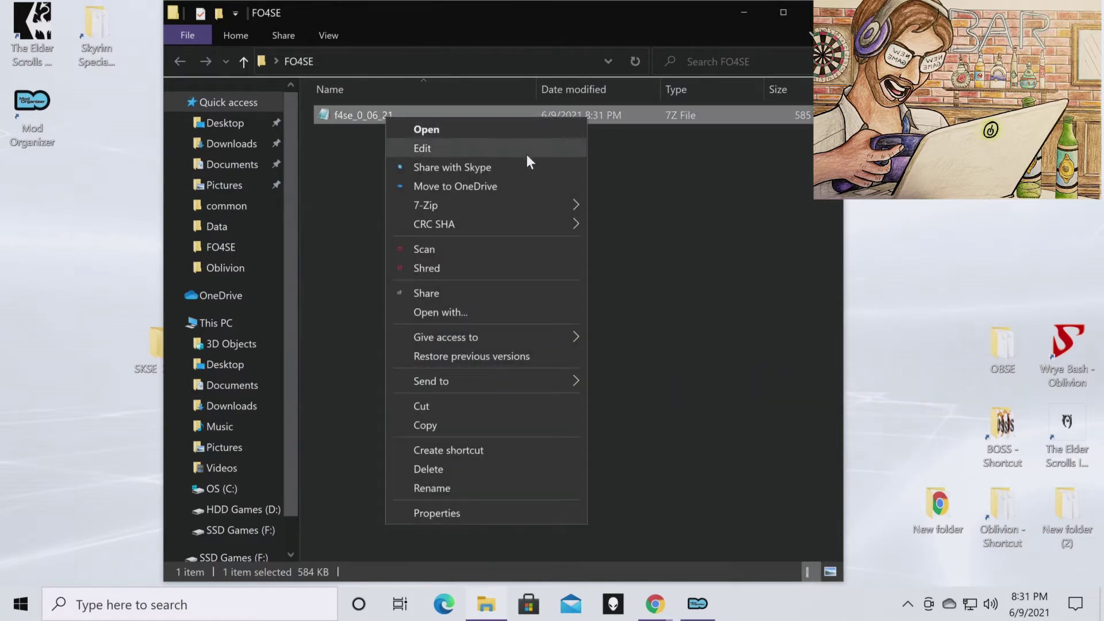
mouse_move(536, 208)
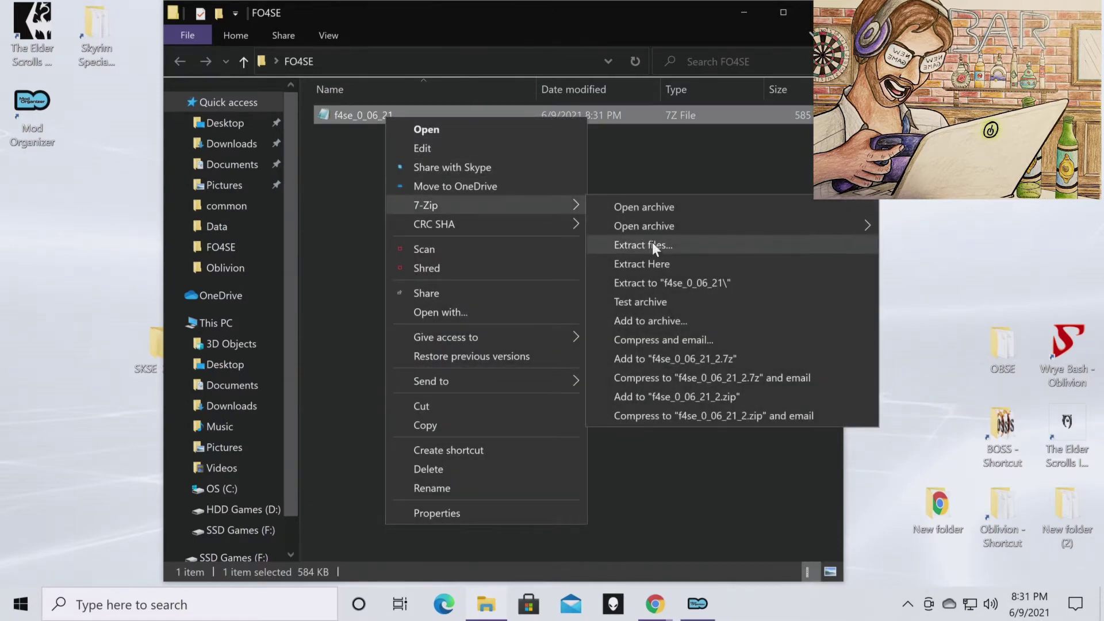
click(657, 266)
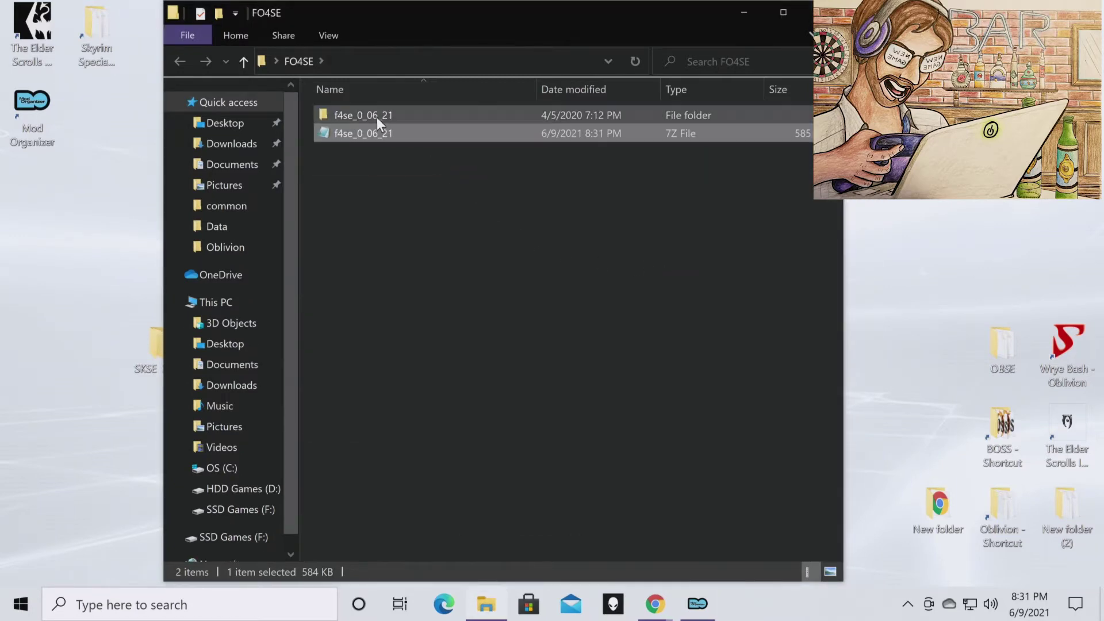
Delete the f4se_0_06_21 7z file from the FO4SE folder, keeping the extracted folder.
click(379, 140)
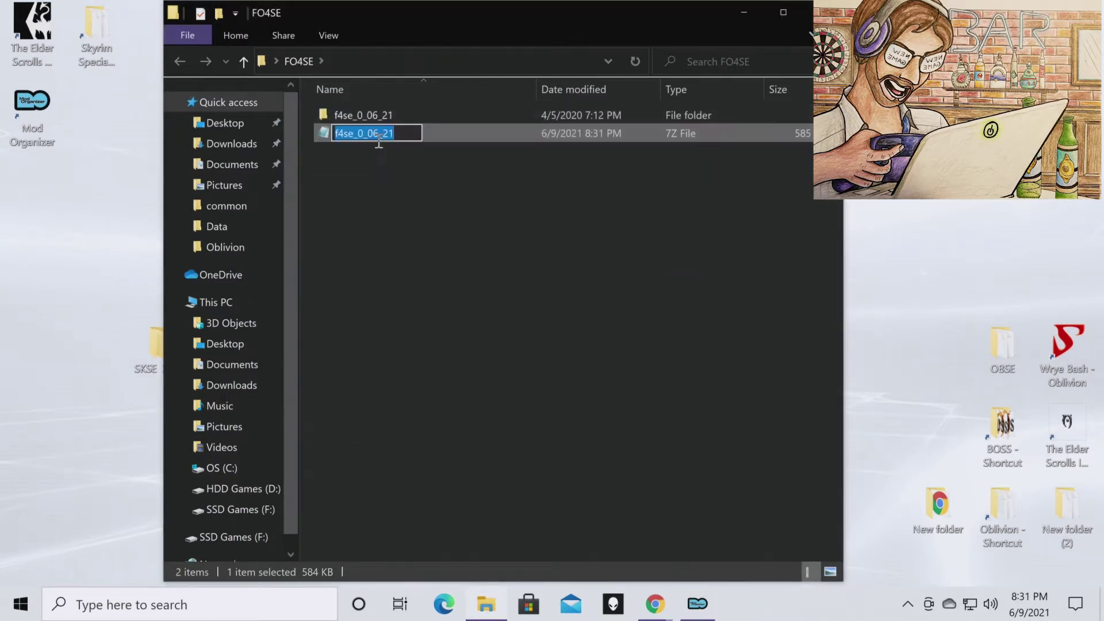
click(433, 135)
key(Delete)
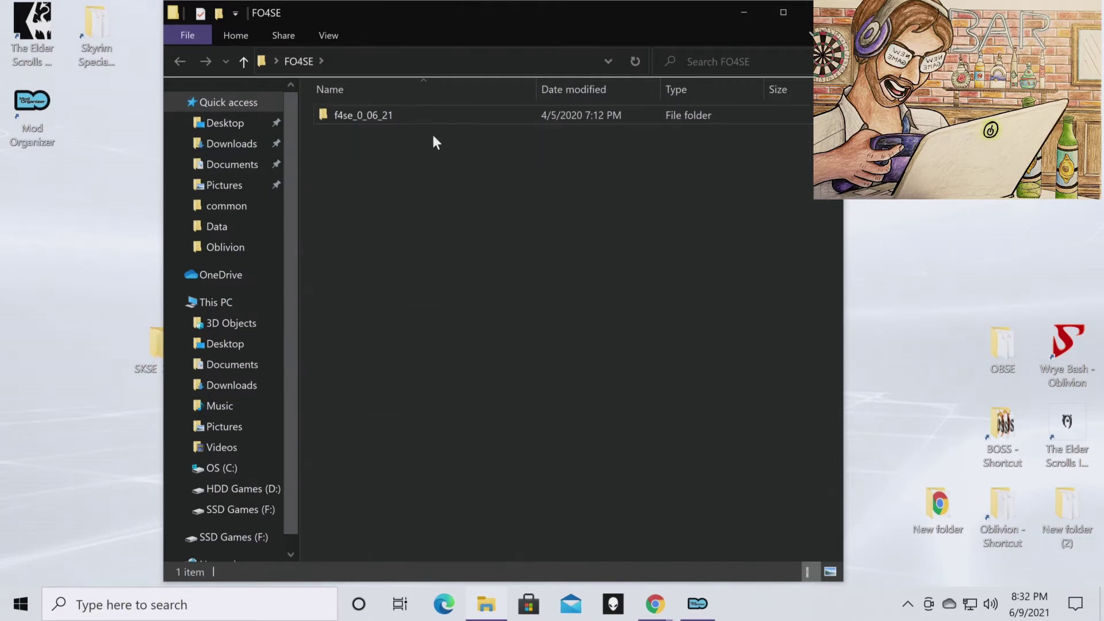
Open the extracted f4se_0_06_21 folder and arrange it side by side with the steamapps\common\Fallout 4 folder.
double_click(417, 121)
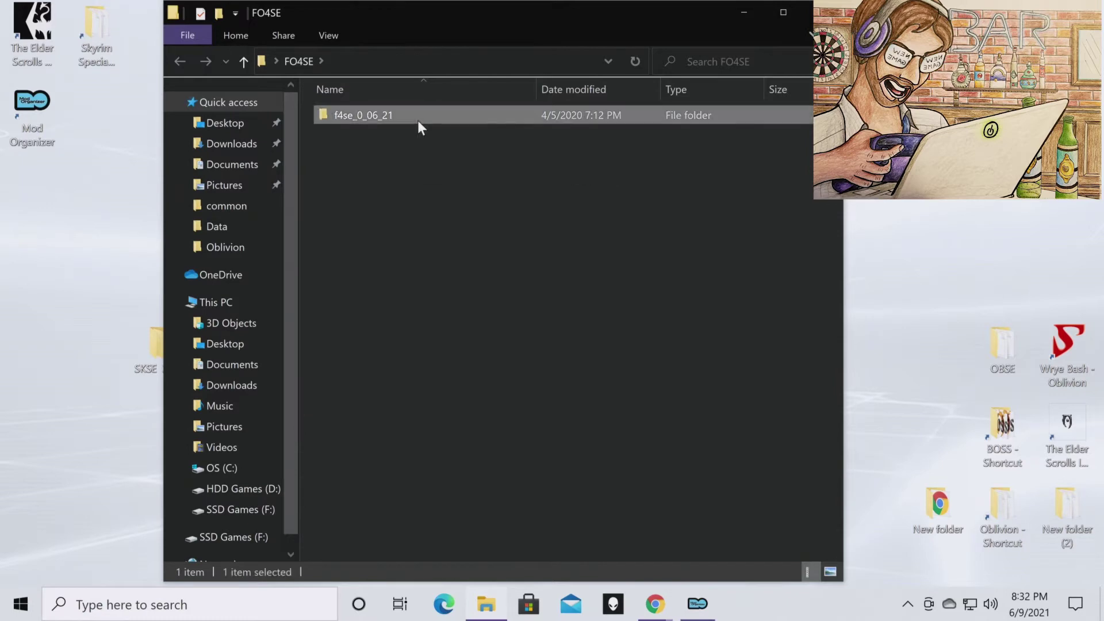
drag(453, 23, 290, 33)
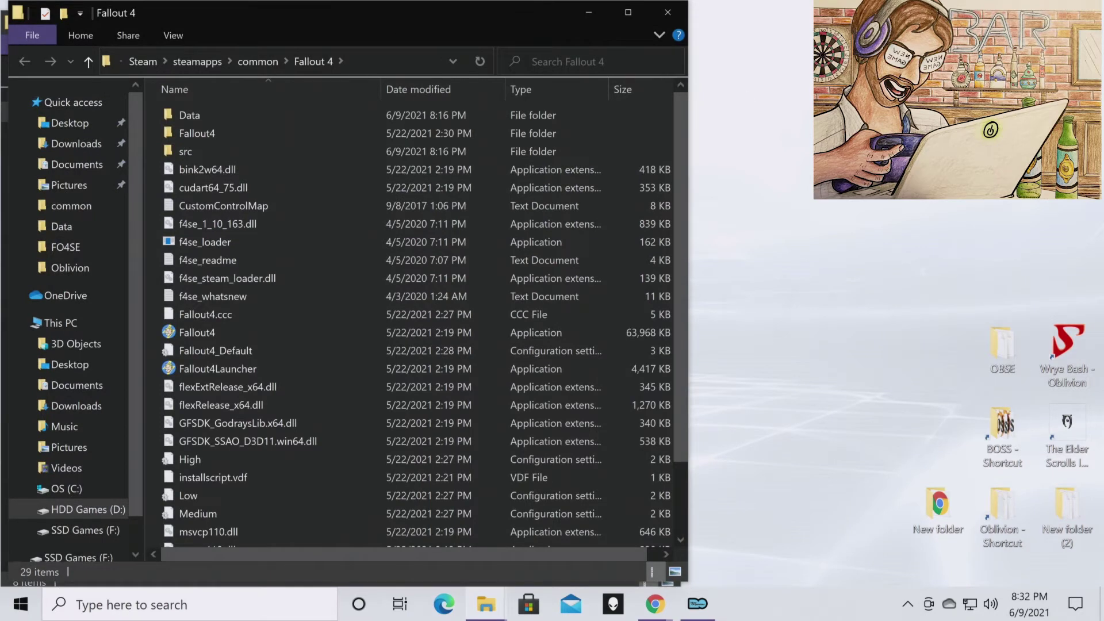
drag(368, 21, 750, 33)
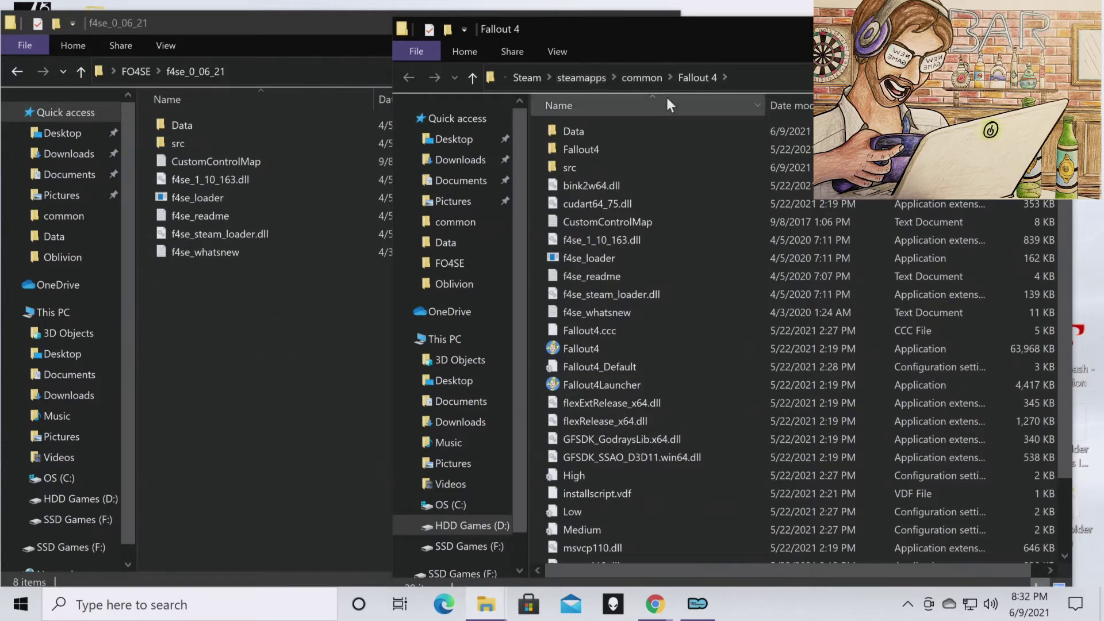
Copy all extracted F4SE items into the Fallout 4 folder, replacing files with the same names, and close both folder windows.
drag(220, 310, 756, 253)
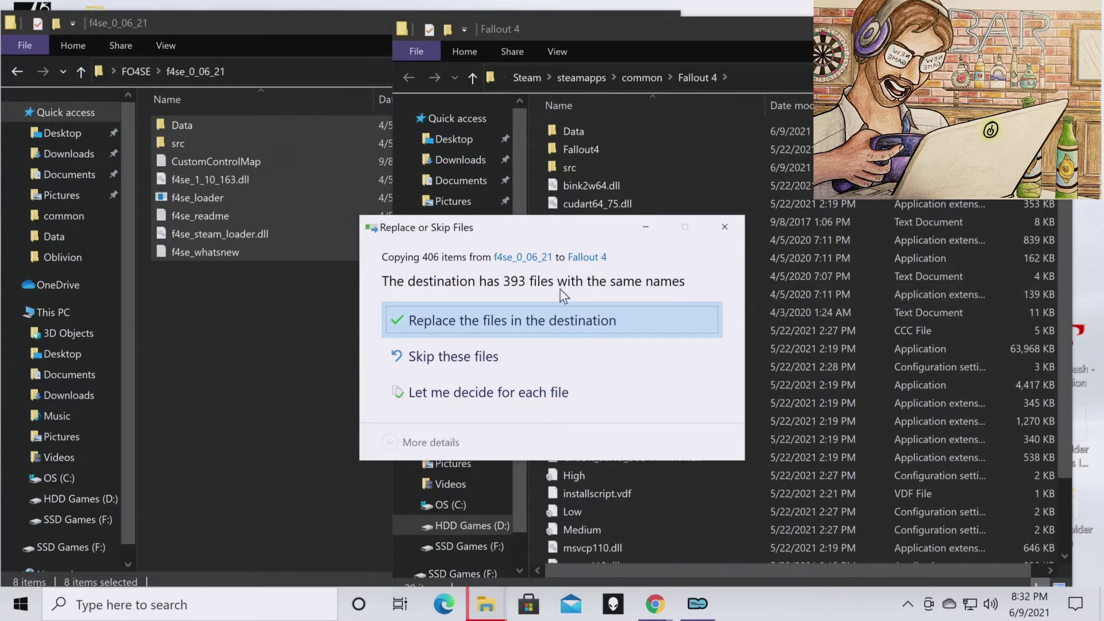
click(575, 319)
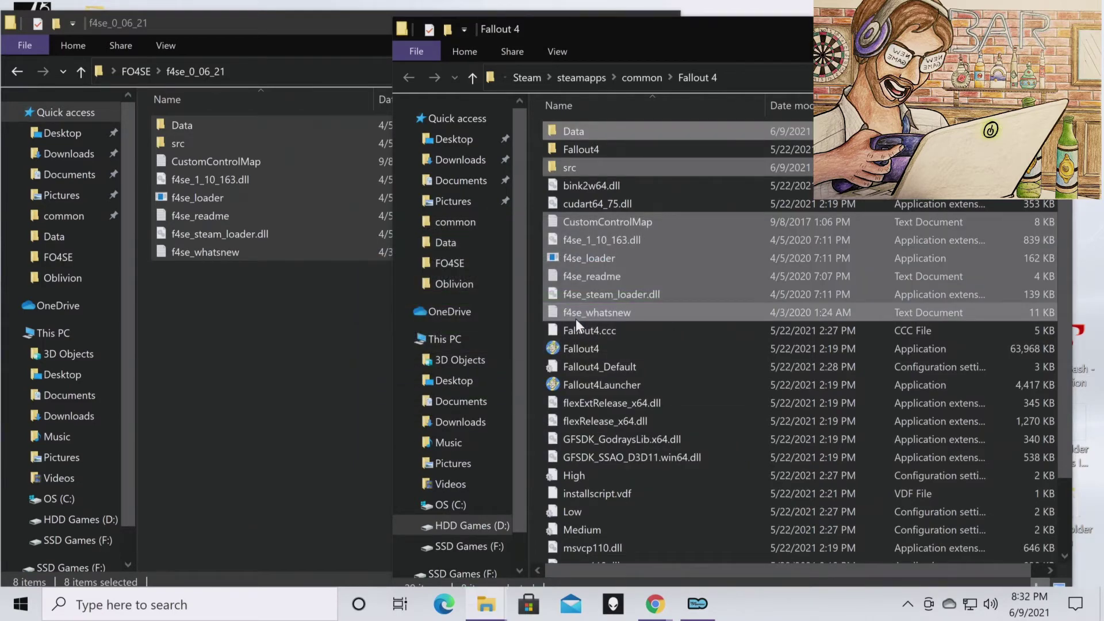
click(318, 375)
click(660, 23)
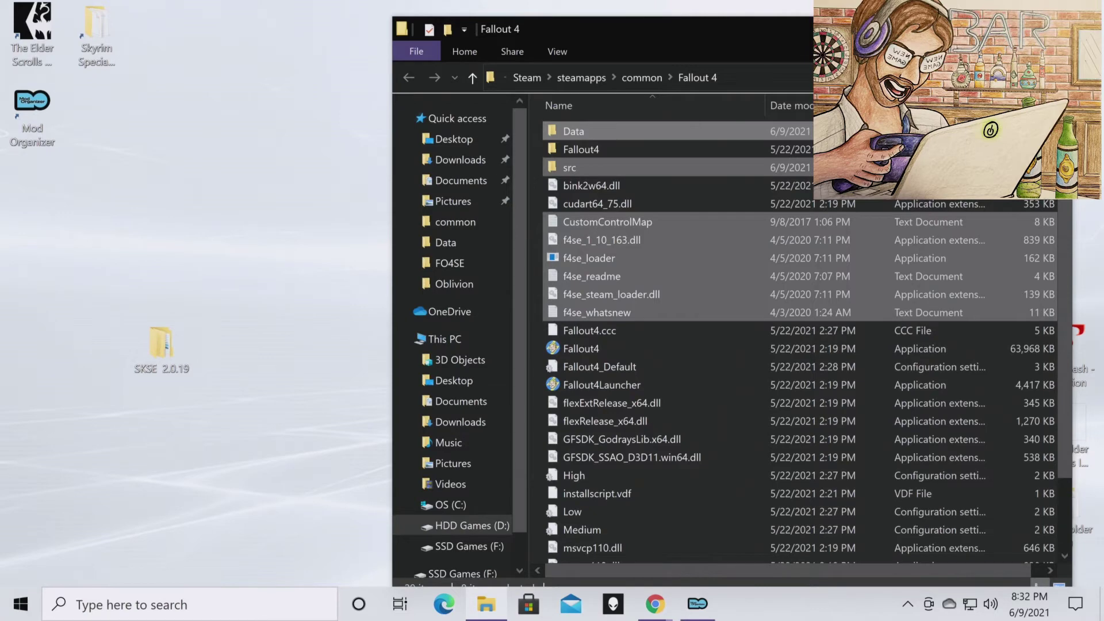
key(alt+F4)
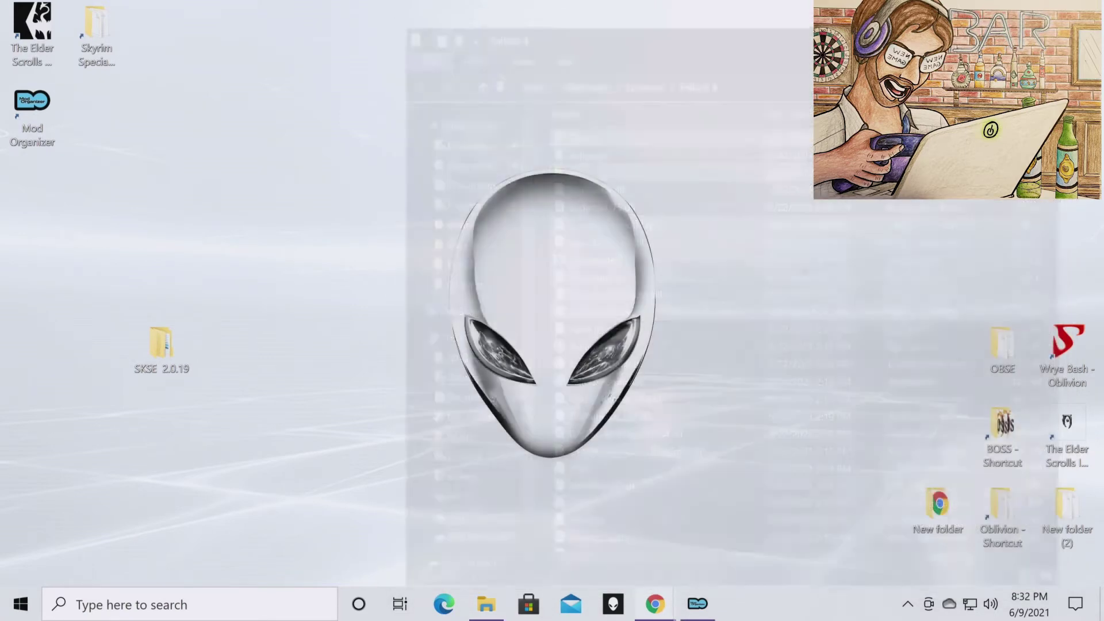
Switch to Mod Organizer, restart it with the Fallout 4 instance, and decline the nxm link association.
click(697, 604)
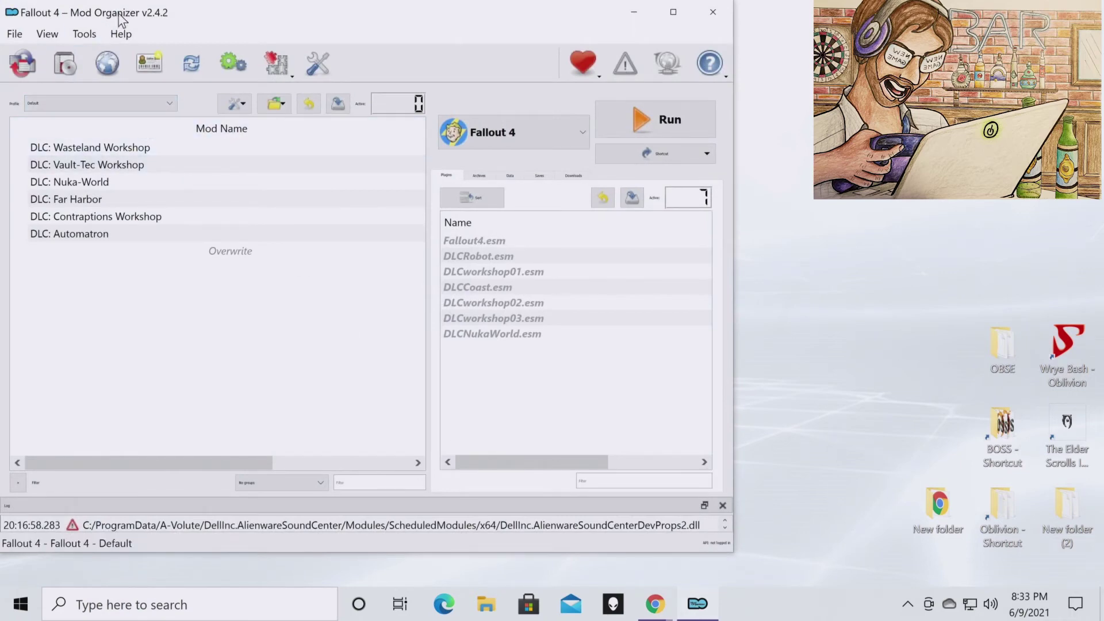
drag(130, 13, 210, 23)
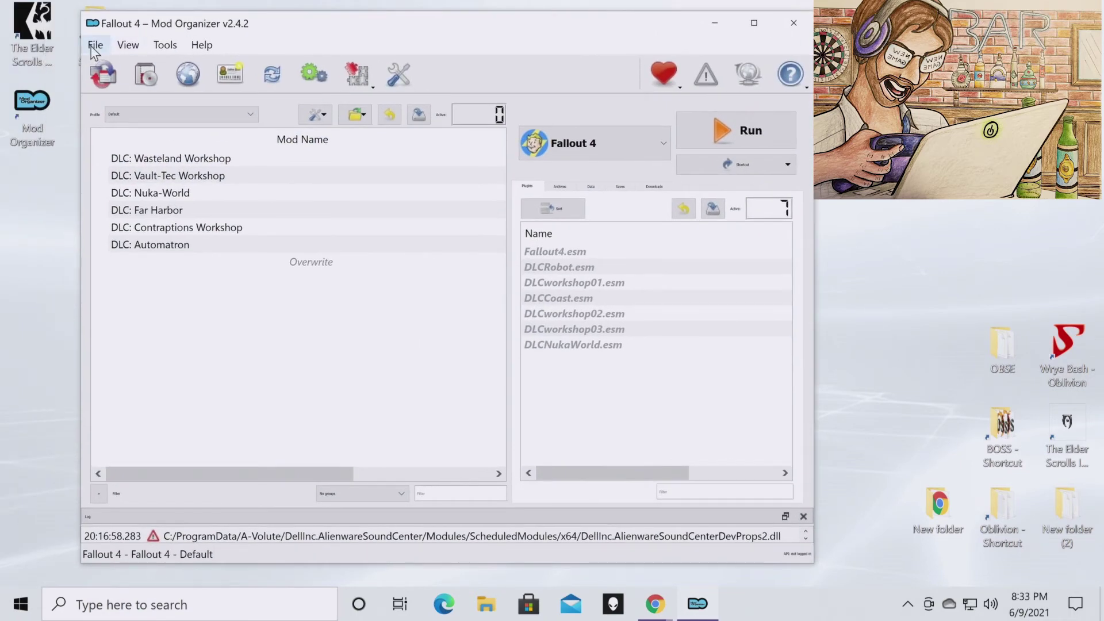
click(95, 45)
click(114, 66)
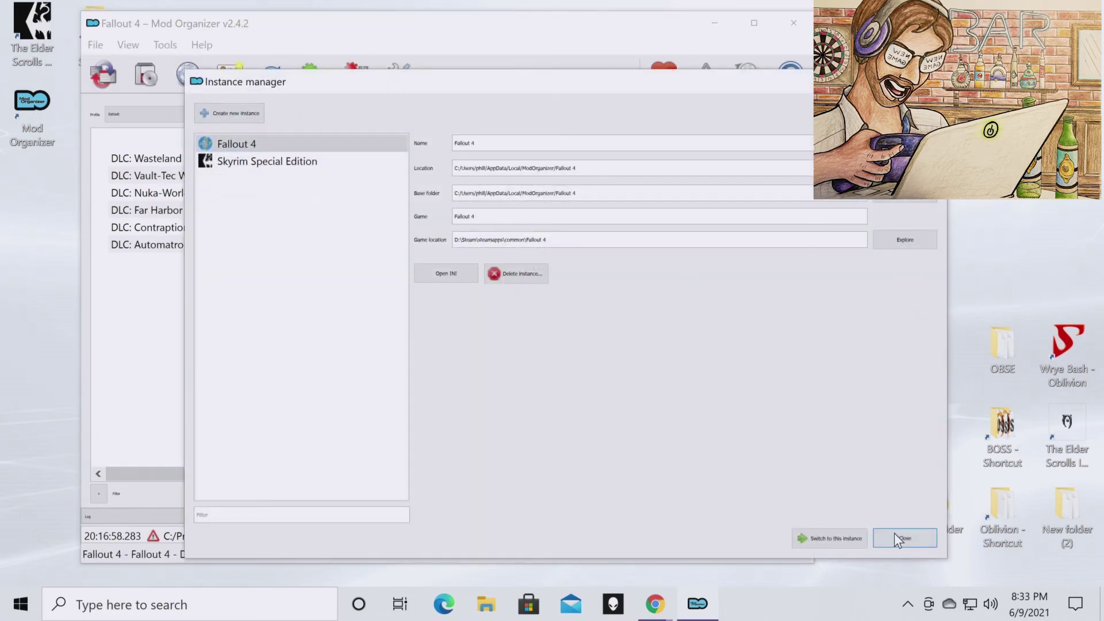
click(833, 540)
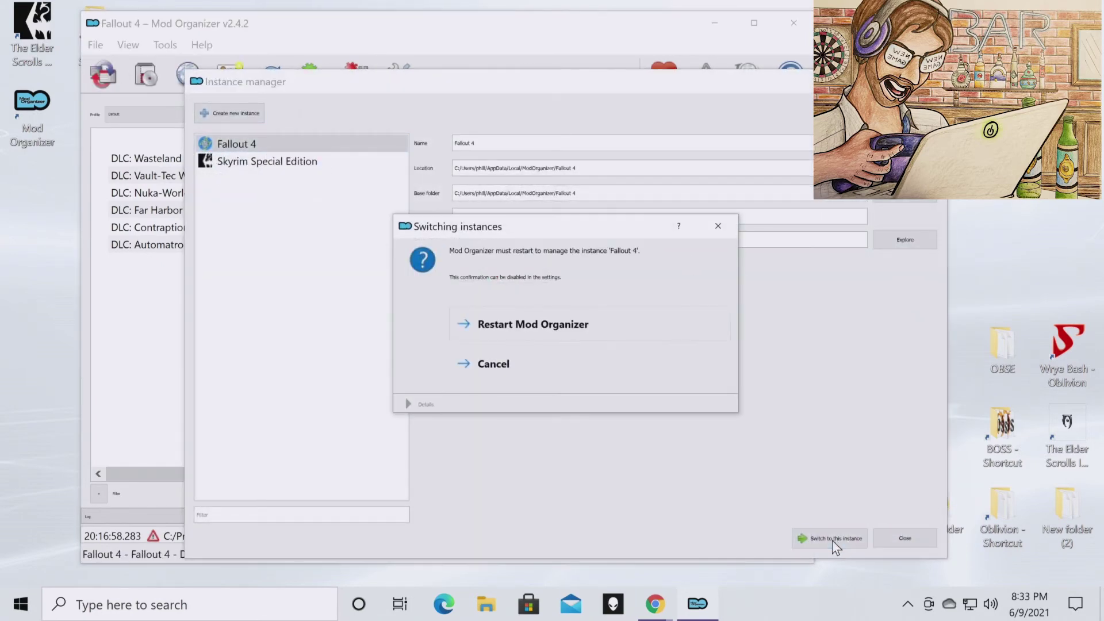
click(549, 337)
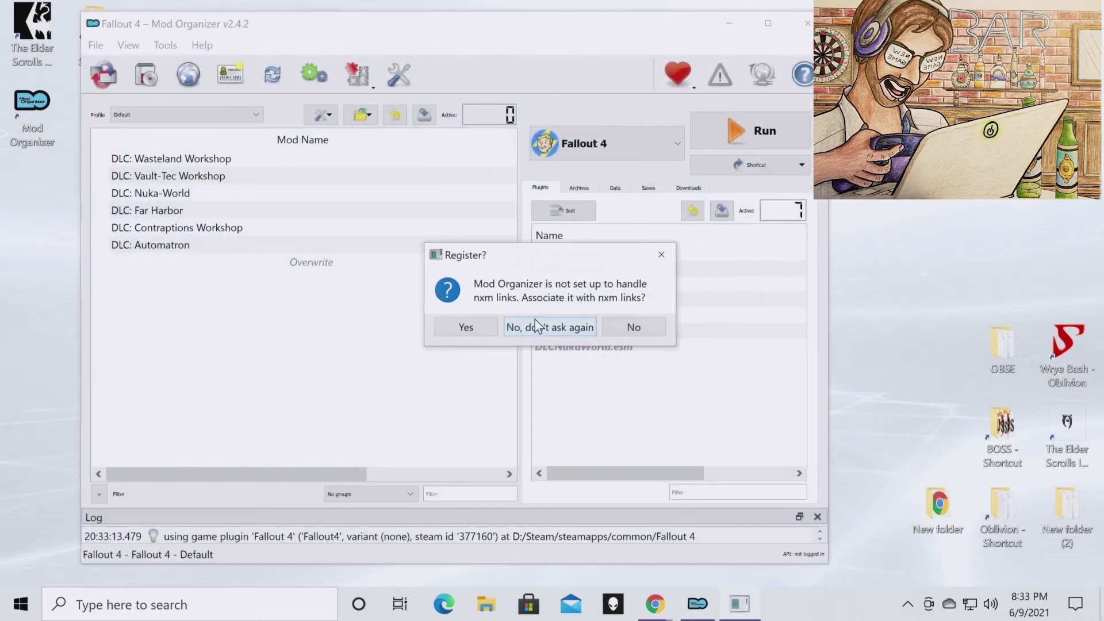
click(659, 324)
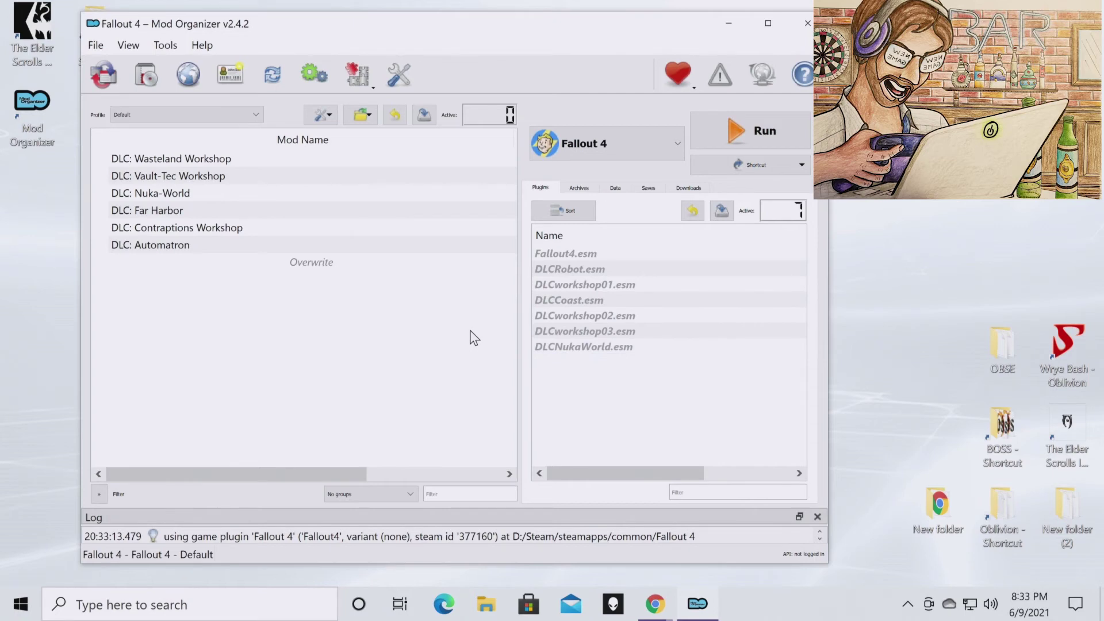
Choose F4SE as the program for Mod Organizer to run.
click(611, 144)
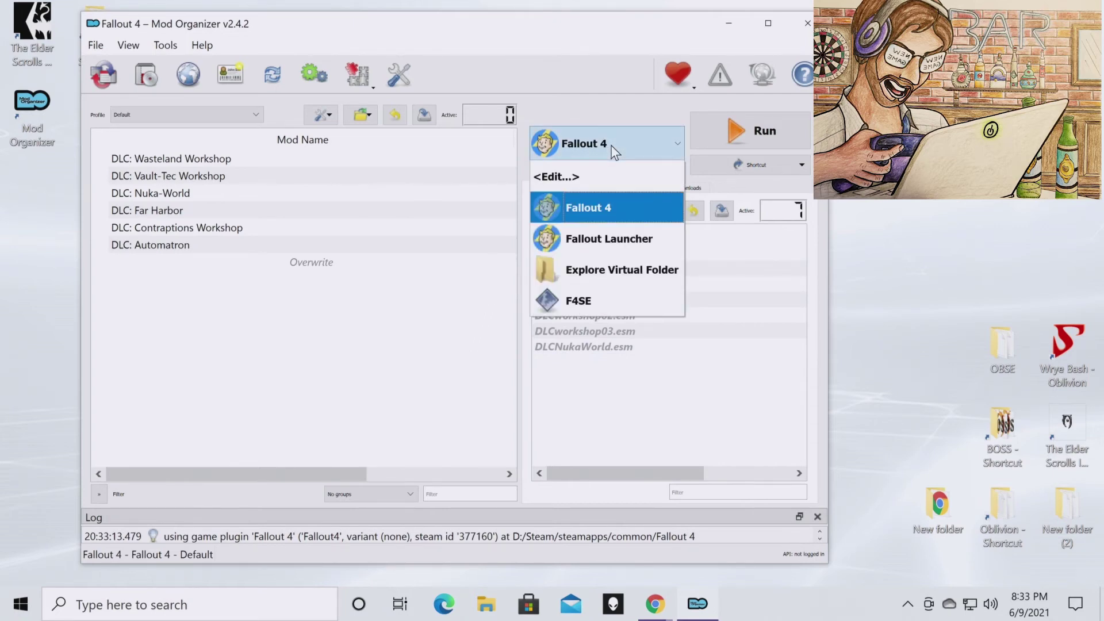
click(608, 300)
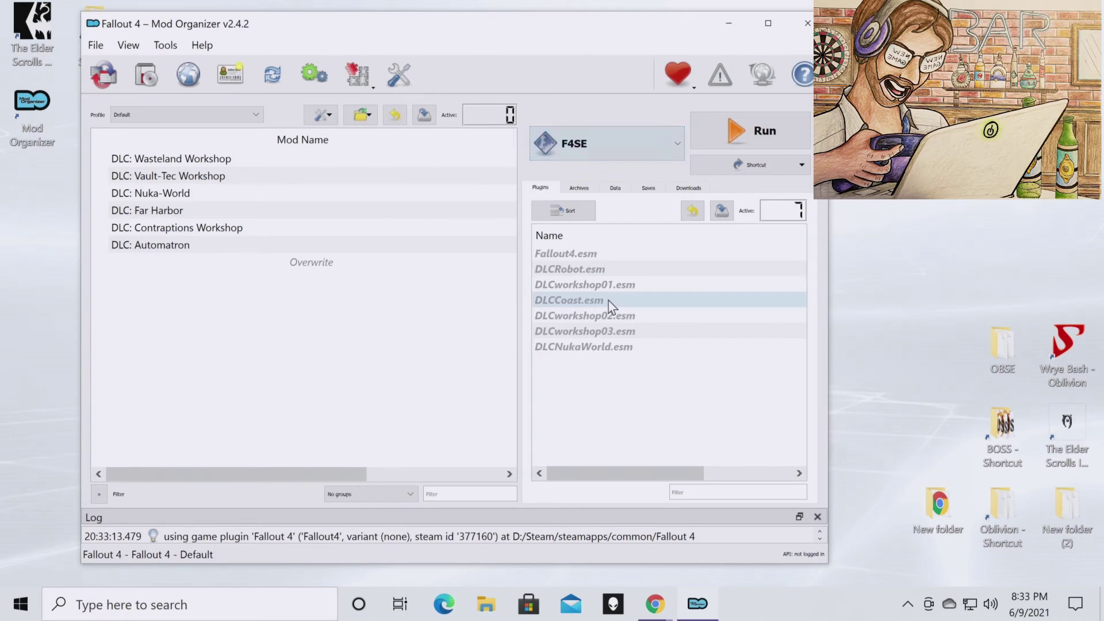
click(642, 143)
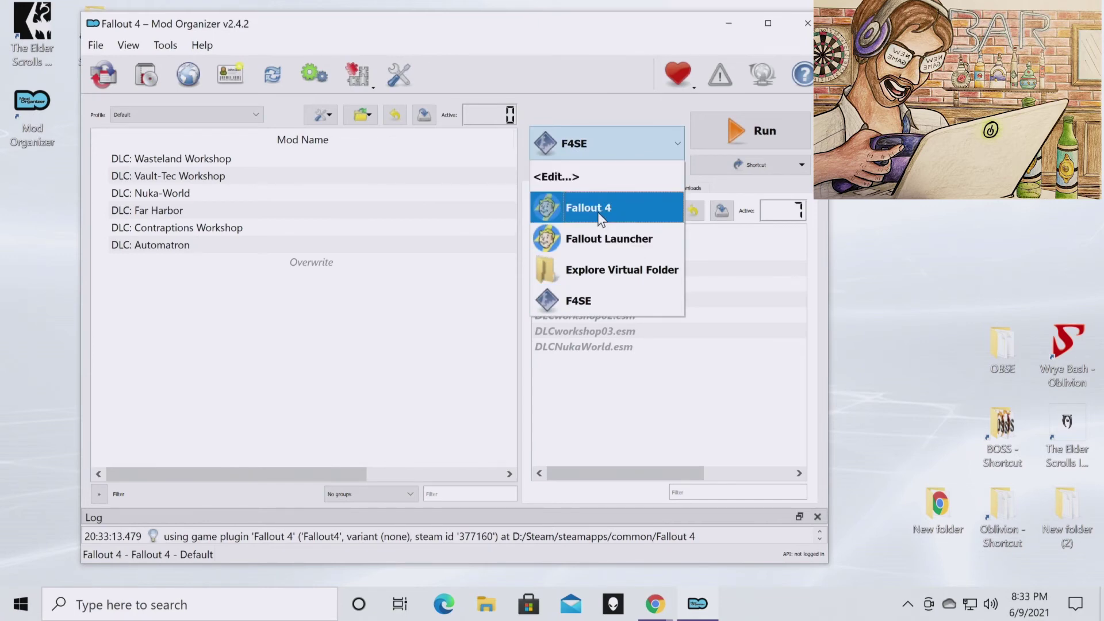
click(590, 299)
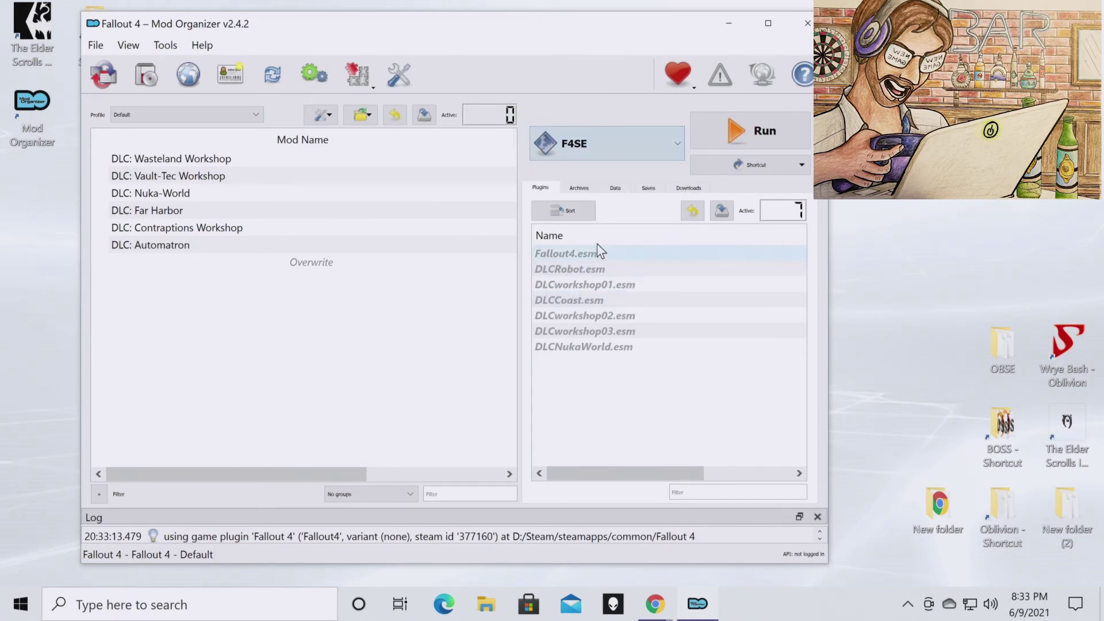